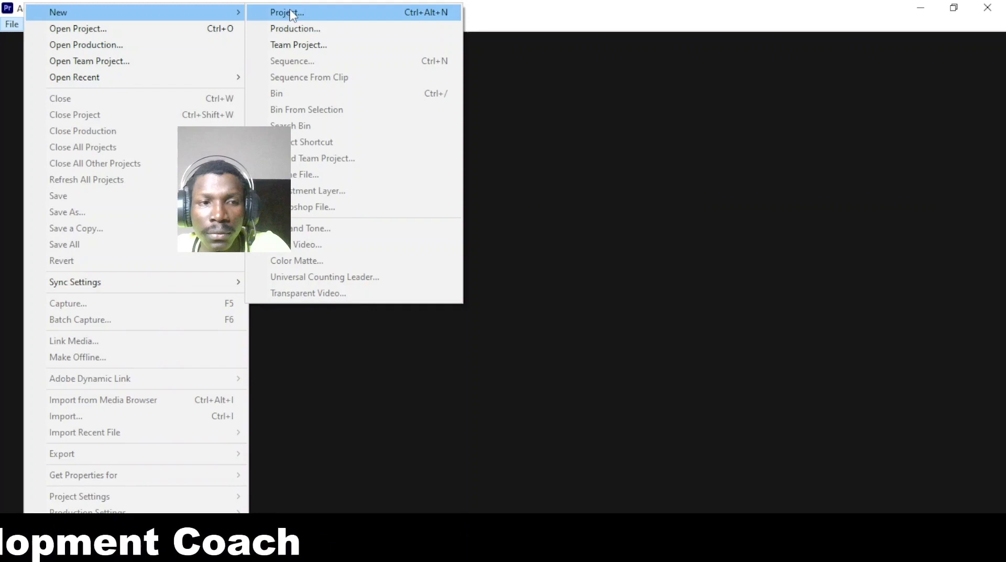
# Step: Create a new project named "copy color" in the Documents folder
pyautogui.click(287, 13)
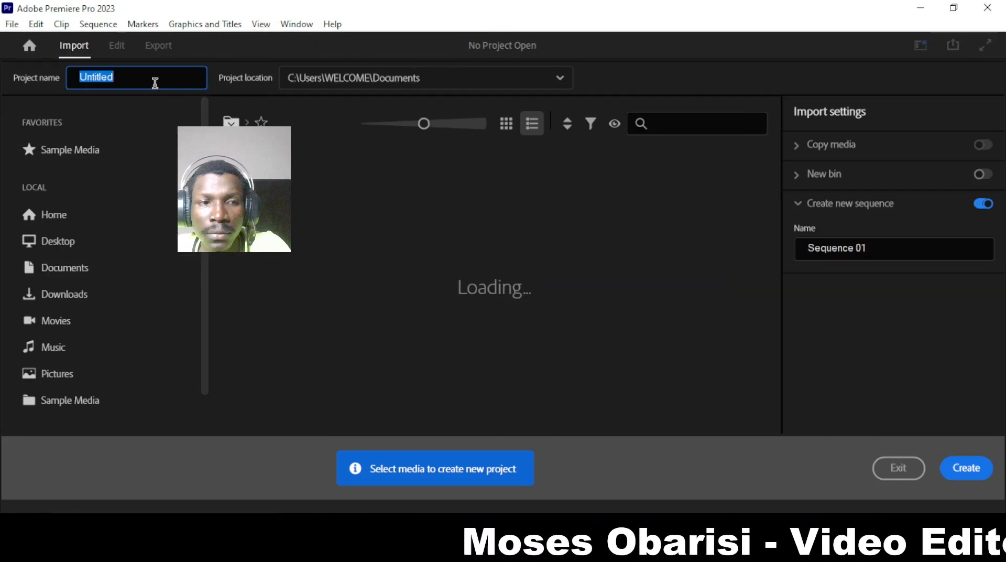
pyautogui.write('c')
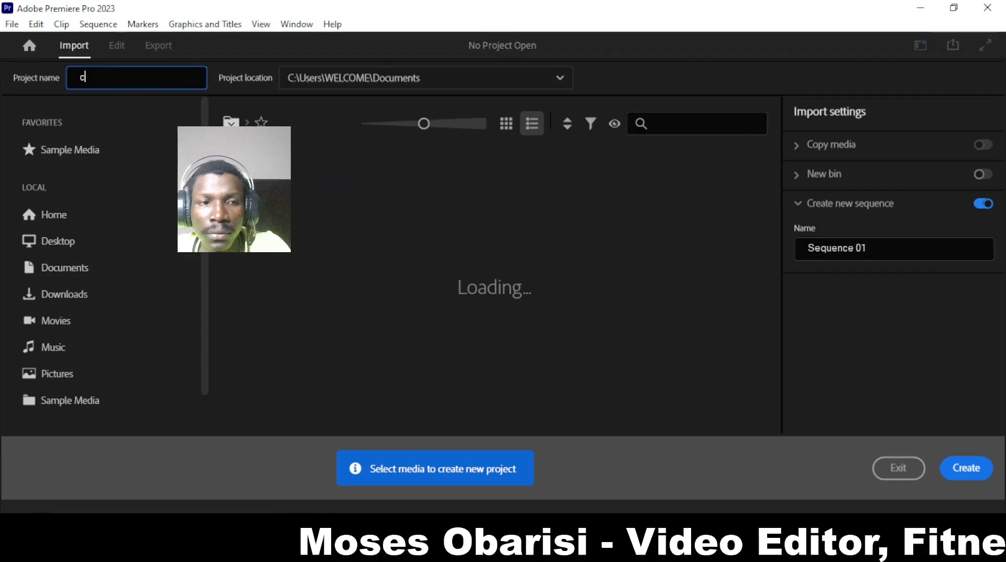
pyautogui.write('opy c')
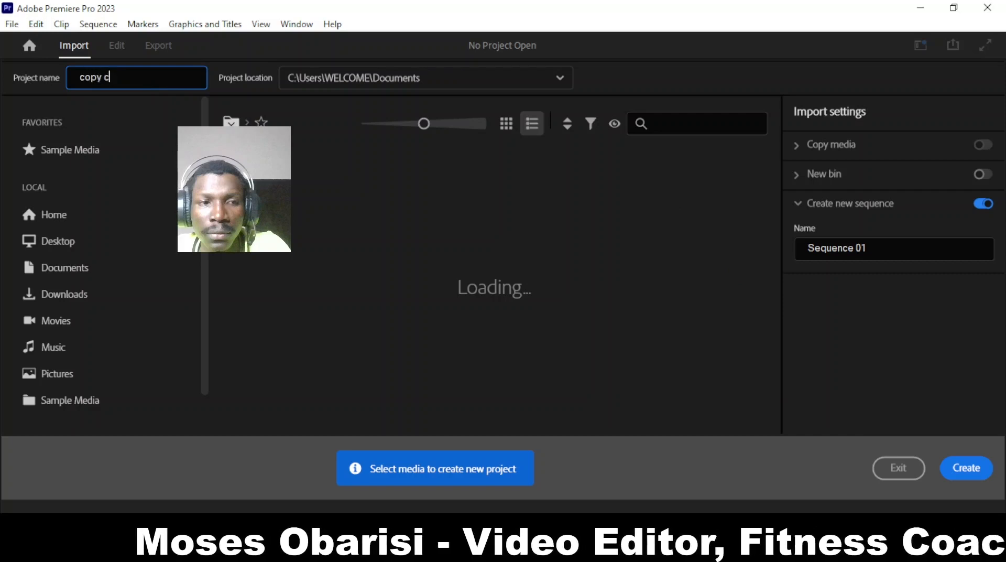
pyautogui.write('olor')
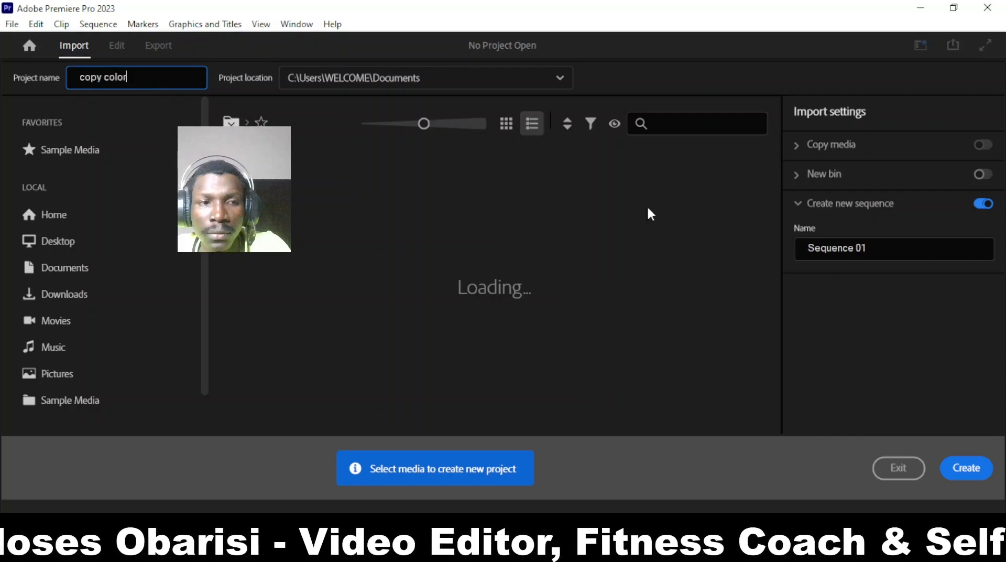
pyautogui.click(969, 467)
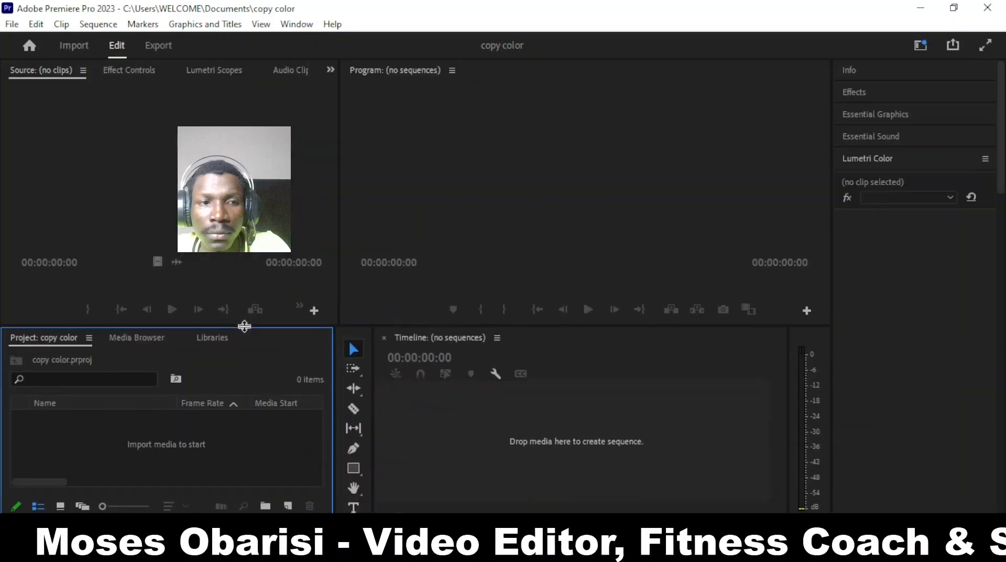
# Step: Import the VID_20230519_162507 video and the "olympus has" PNG image from the Pictures folder into the project
pyautogui.moveTo(244, 326); pyautogui.dragTo(244, 313)
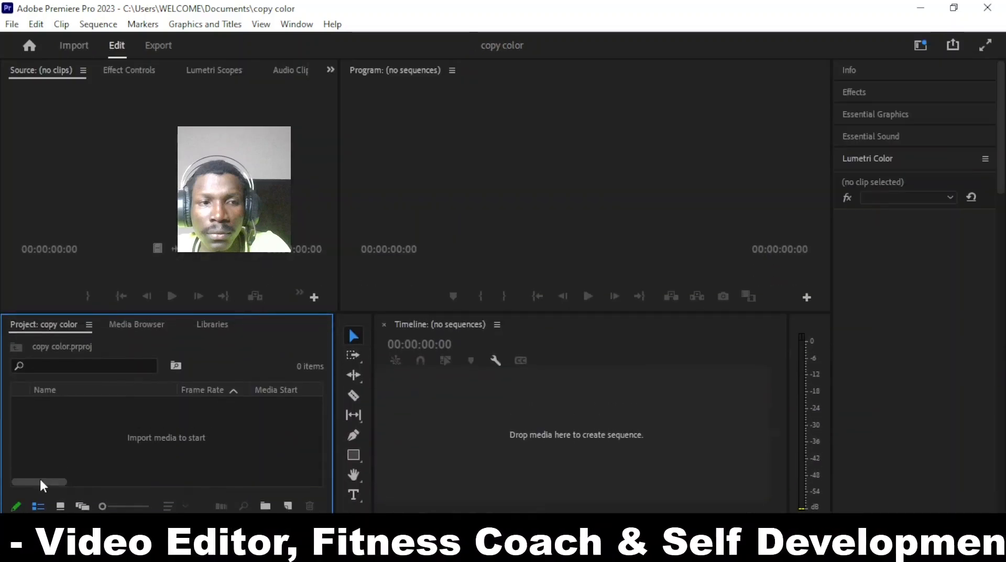
pyautogui.moveTo(40, 480)
pyautogui.mouseDown()
pyautogui.moveTo(59, 479)
pyautogui.moveTo(39, 480)
pyautogui.mouseUp()
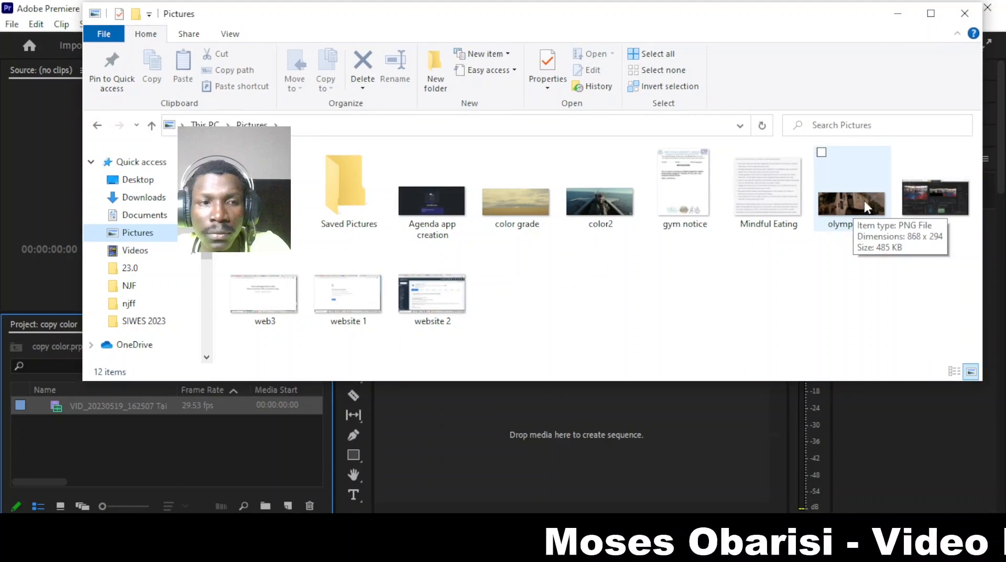
pyautogui.moveTo(863, 200); pyautogui.dragTo(145, 462)
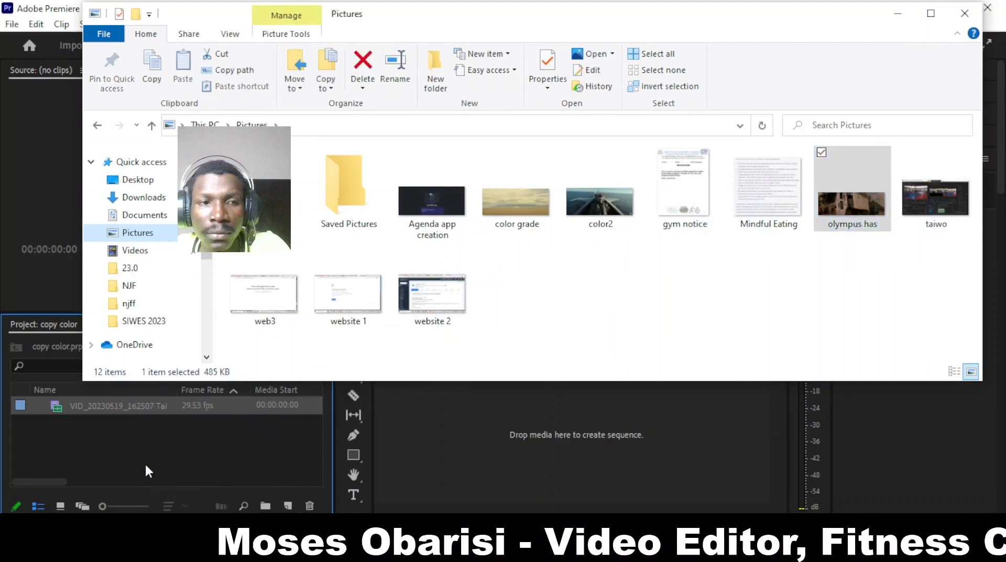
pyautogui.click(178, 448)
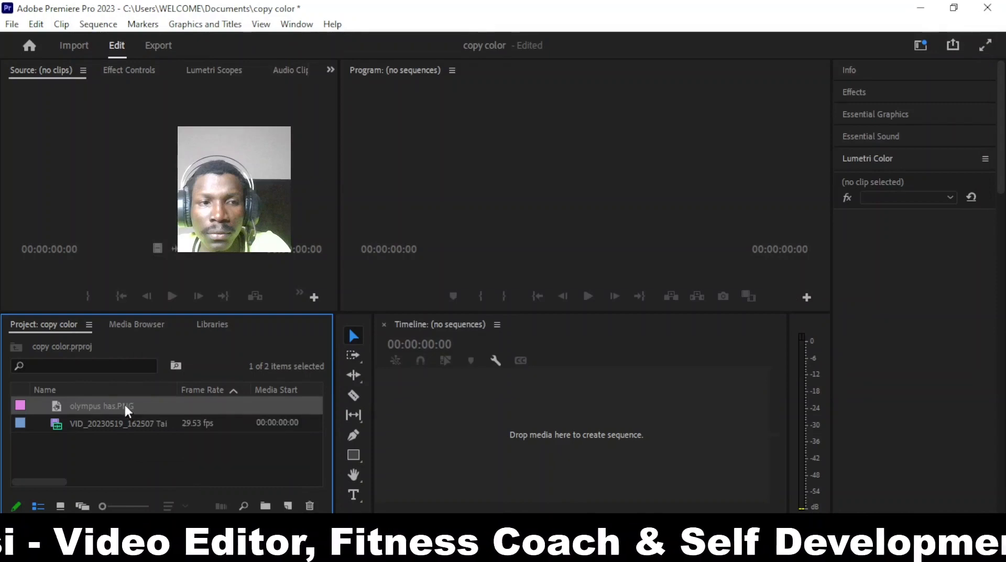
pyautogui.click(109, 434)
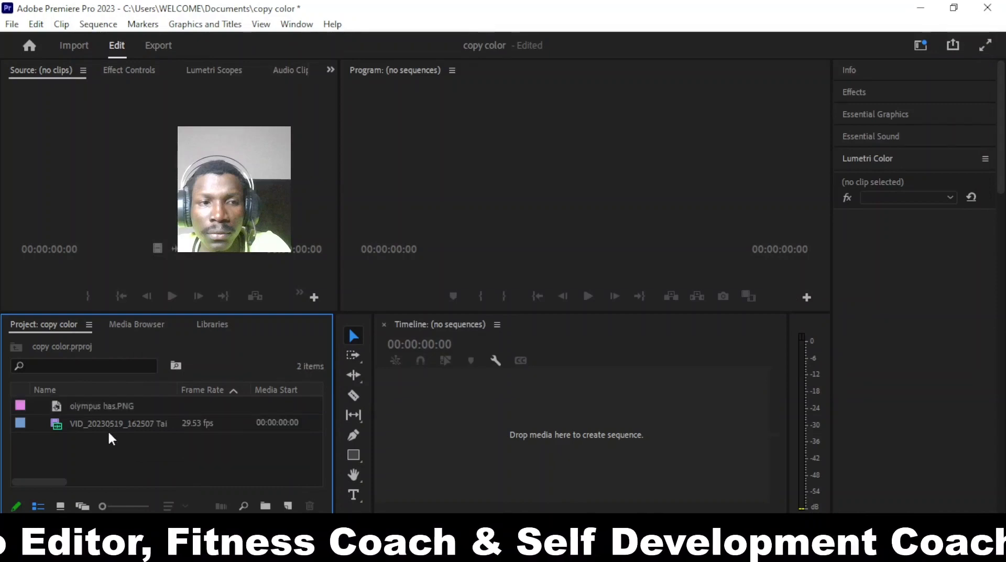
# Step: Create a sequence from the "olympus has" image and place the VID_20230519_162507 video directly after it on track V1
pyautogui.moveTo(125, 412); pyautogui.dragTo(409, 425)
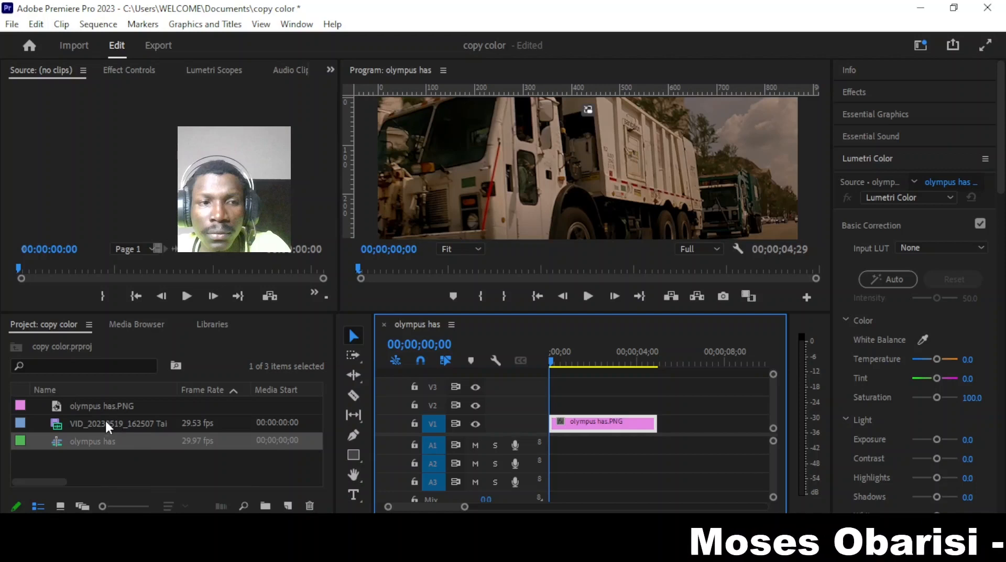
pyautogui.moveTo(104, 419); pyautogui.dragTo(663, 420)
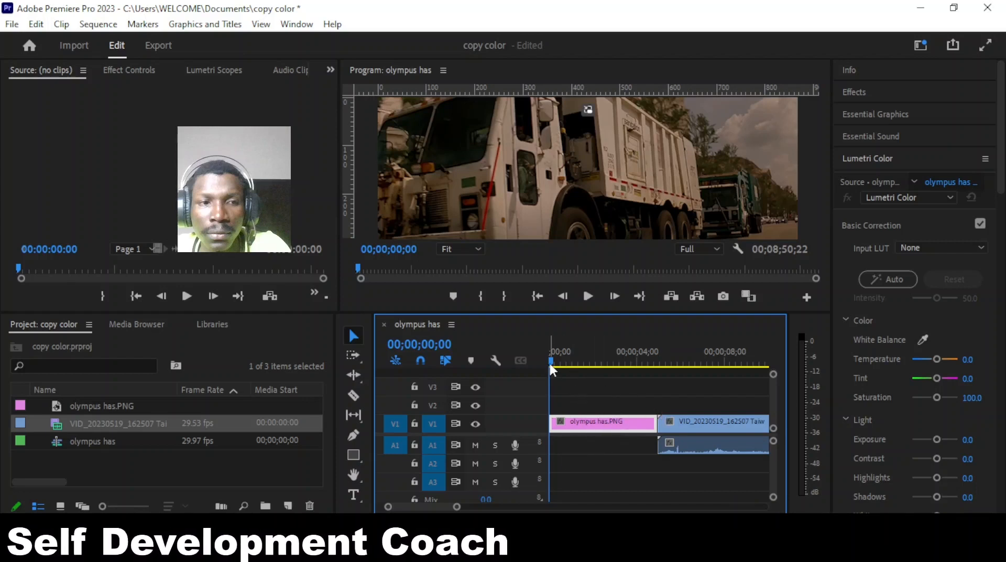
# Step: Enlarge the program monitor and set its playback resolution to 1/2
pyautogui.moveTo(549, 360); pyautogui.dragTo(614, 378)
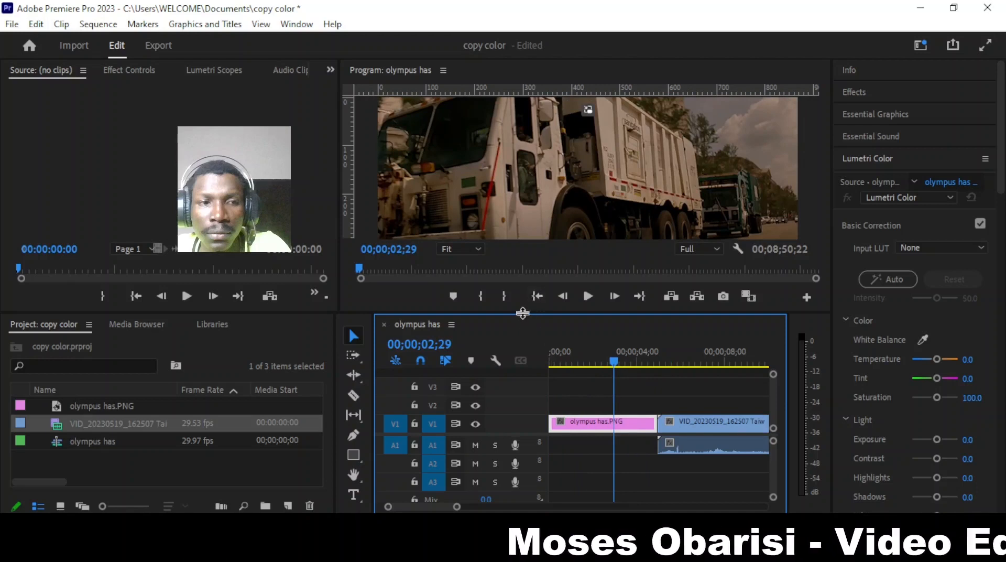
pyautogui.moveTo(523, 318); pyautogui.dragTo(528, 348)
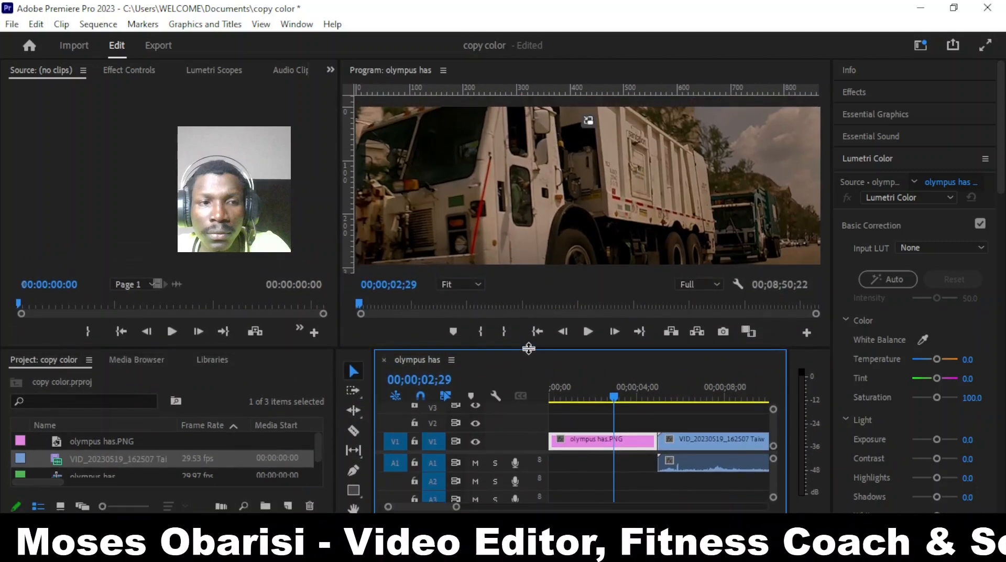
pyautogui.click(695, 284)
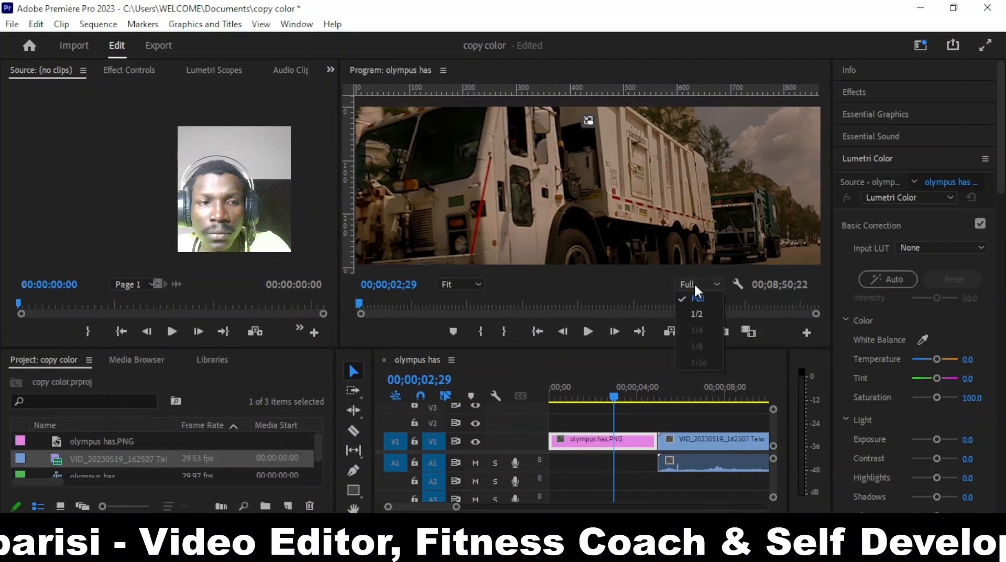
pyautogui.click(694, 314)
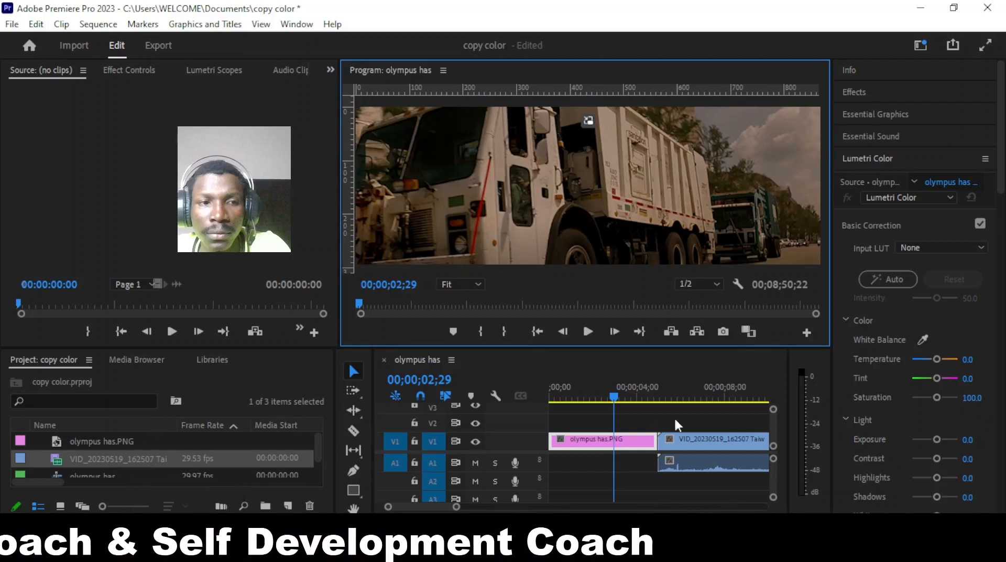
# Step: With the playhead on the video clip at 00;00;07;01, set its Lumetri temperature to -36.5 and tint to -14.3
pyautogui.moveTo(616, 402); pyautogui.dragTo(681, 409)
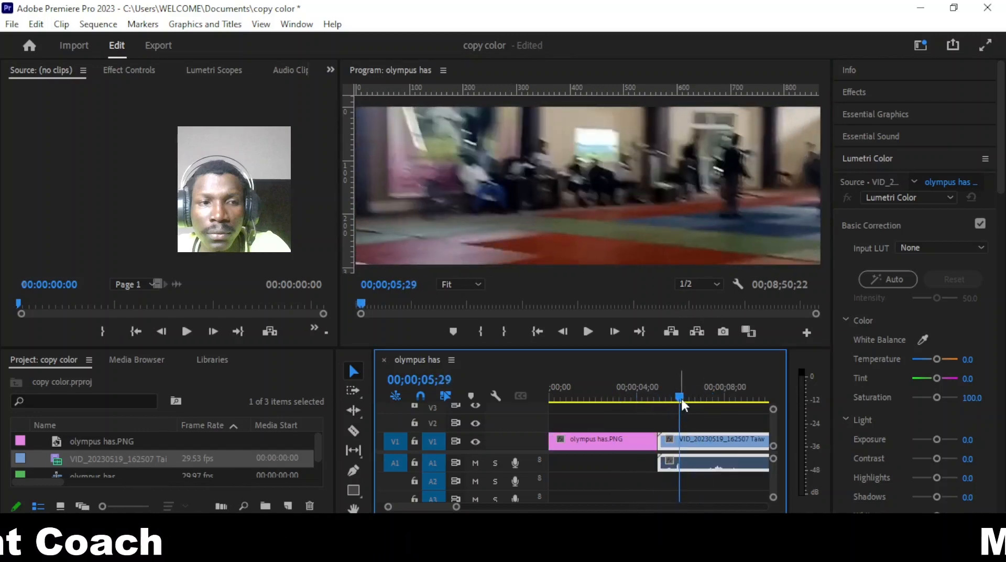
pyautogui.moveTo(680, 408); pyautogui.dragTo(707, 406)
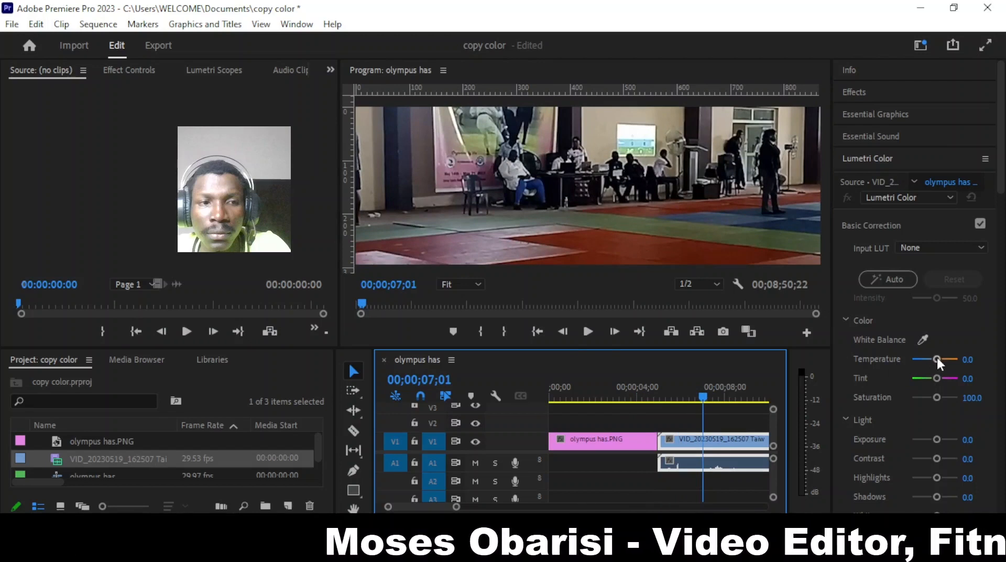
pyautogui.moveTo(938, 363)
pyautogui.mouseDown()
pyautogui.moveTo(953, 362)
pyautogui.moveTo(926, 361)
pyautogui.moveTo(932, 378)
pyautogui.mouseUp()
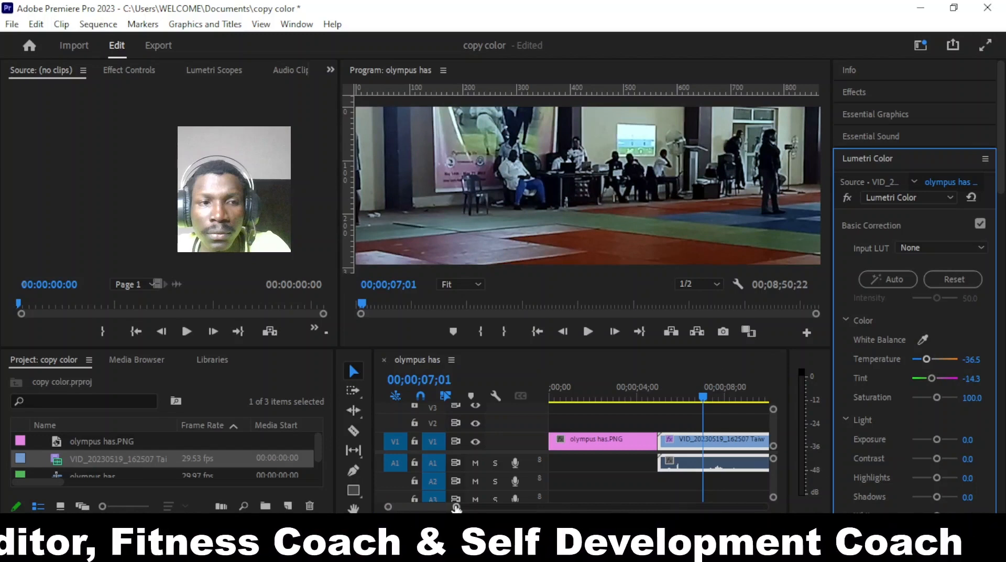
# Step: Scrub through the whole video clip, park the playhead at 00;03;18;08 and set the clip's saturation to 149.2
pyautogui.moveTo(456, 507); pyautogui.dragTo(509, 507)
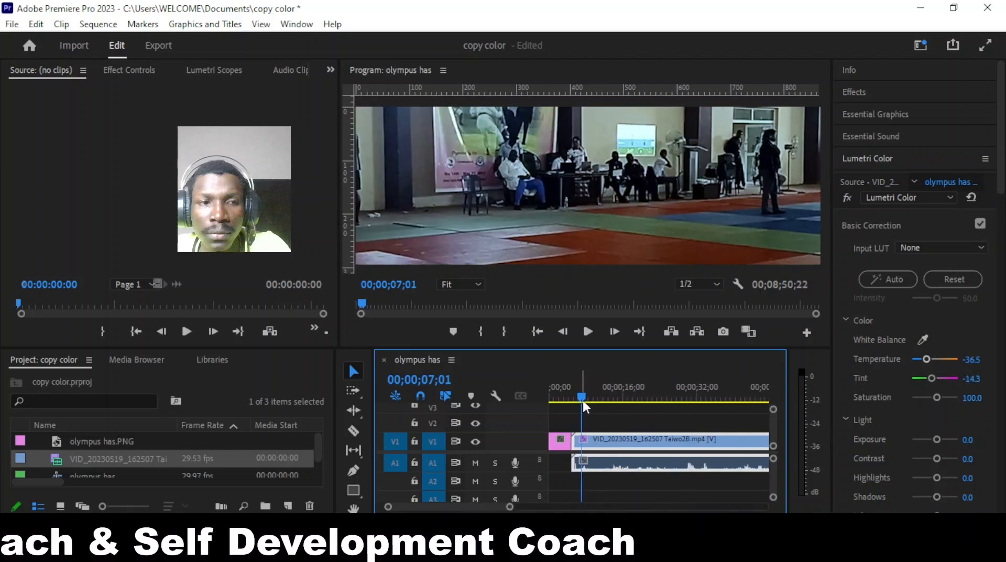
pyautogui.moveTo(583, 399); pyautogui.dragTo(741, 403)
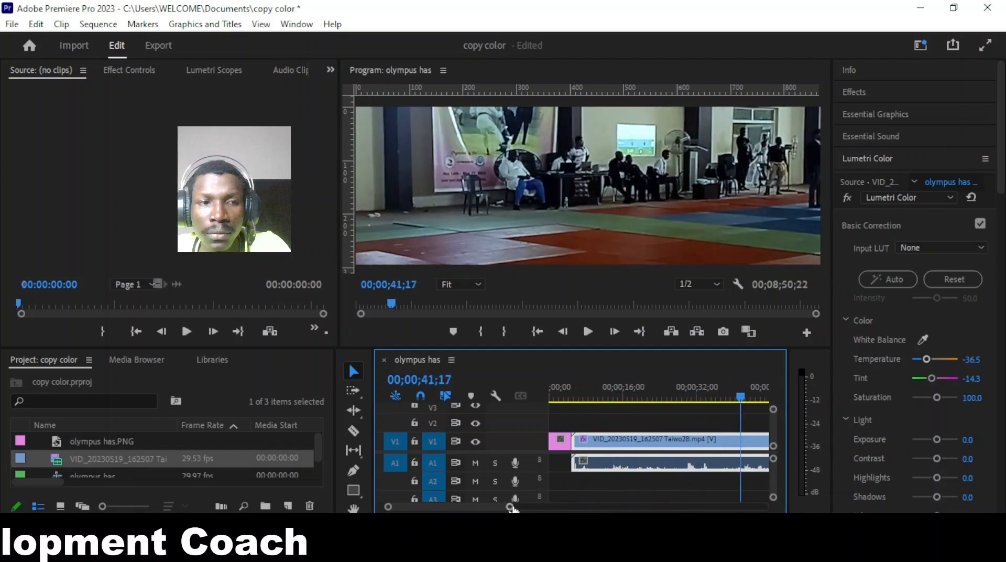
pyautogui.moveTo(511, 507); pyautogui.dragTo(669, 507)
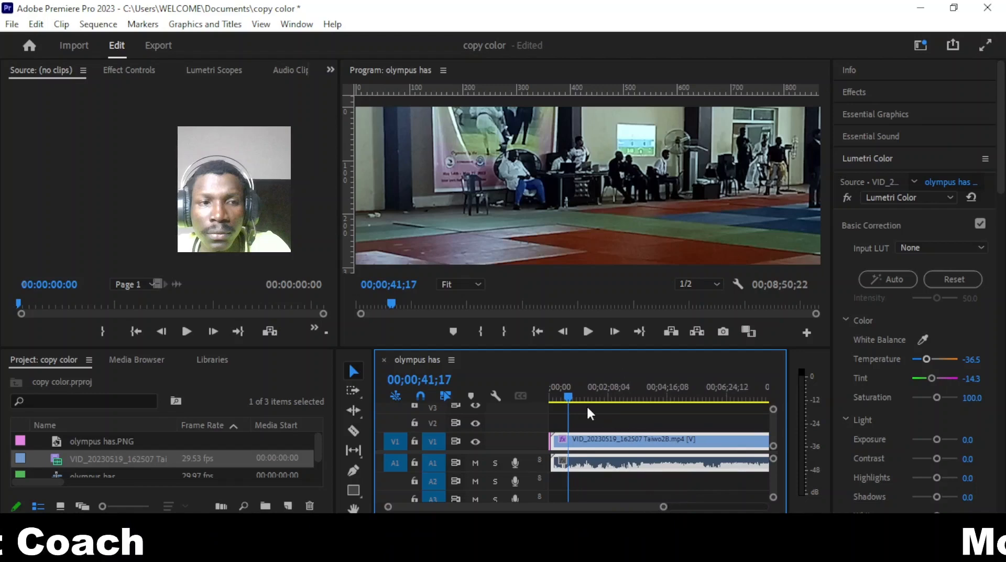
pyautogui.moveTo(571, 399); pyautogui.dragTo(744, 432)
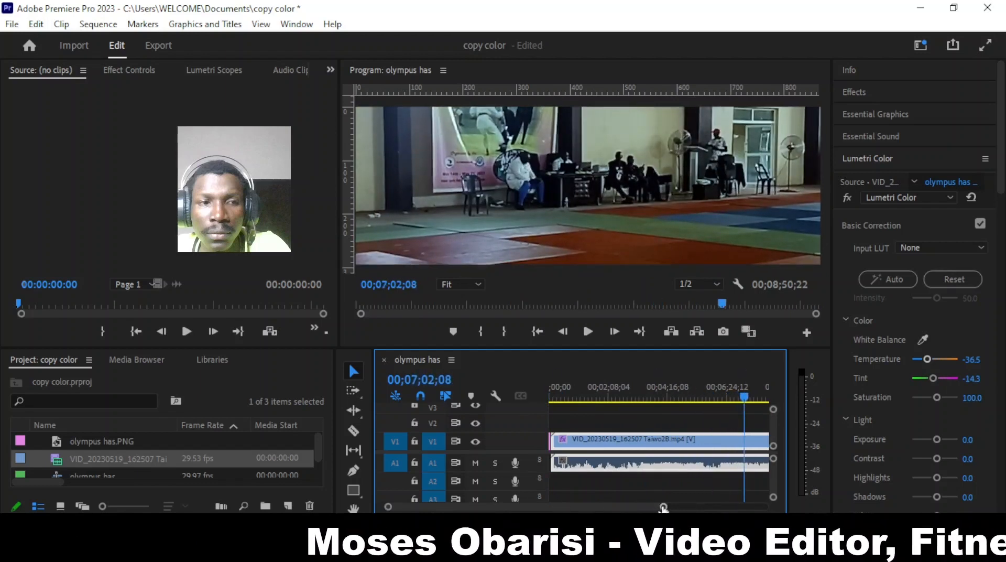
pyautogui.moveTo(664, 508); pyautogui.dragTo(699, 507)
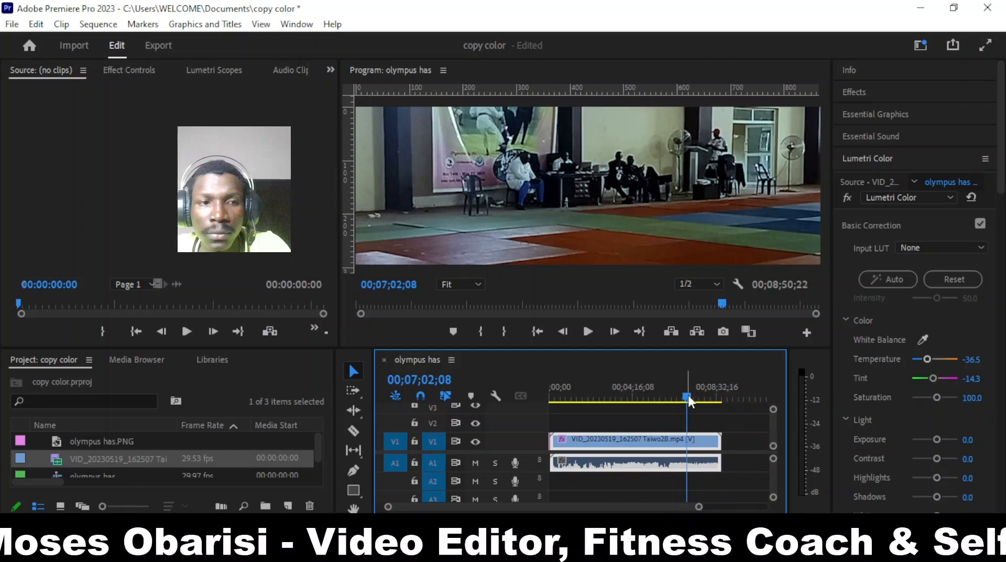
pyautogui.moveTo(689, 401); pyautogui.dragTo(616, 427)
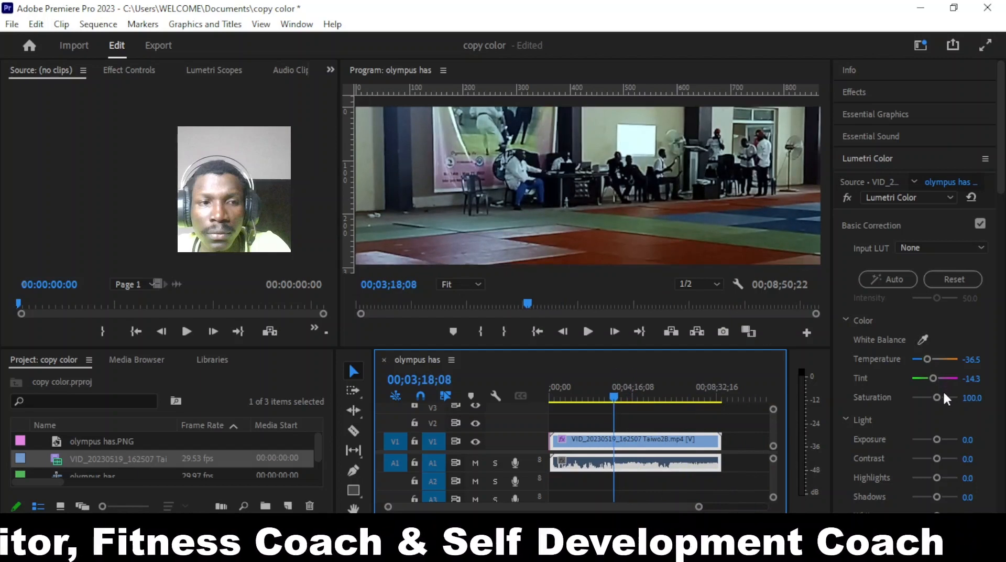
pyautogui.moveTo(936, 397)
pyautogui.mouseDown()
pyautogui.moveTo(924, 401)
pyautogui.moveTo(946, 400)
pyautogui.mouseUp()
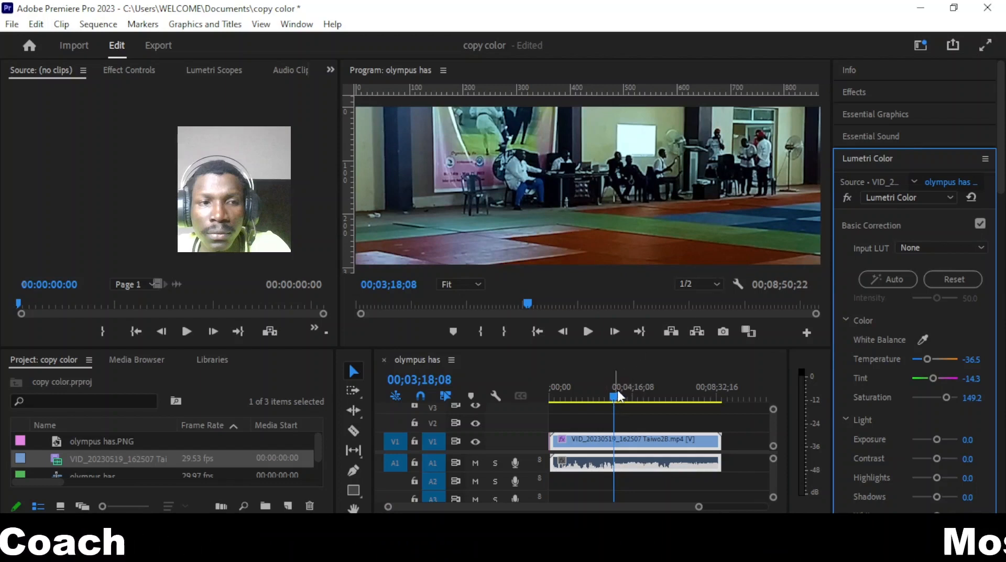
# Step: Turn on the comparison view in Color Wheels & Match and apply the truck image's color match to the video clip
pyautogui.click(854, 93)
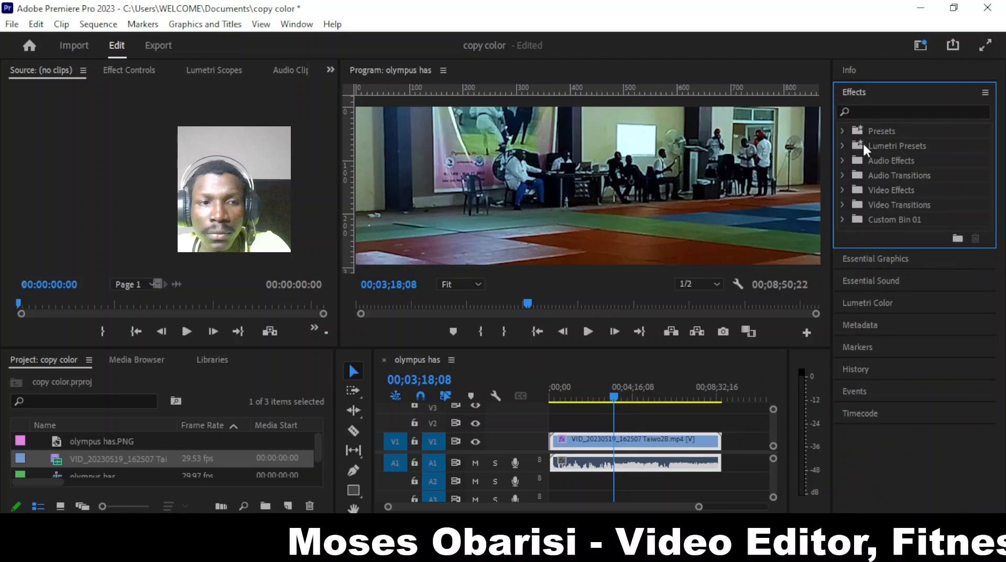
pyautogui.click(864, 303)
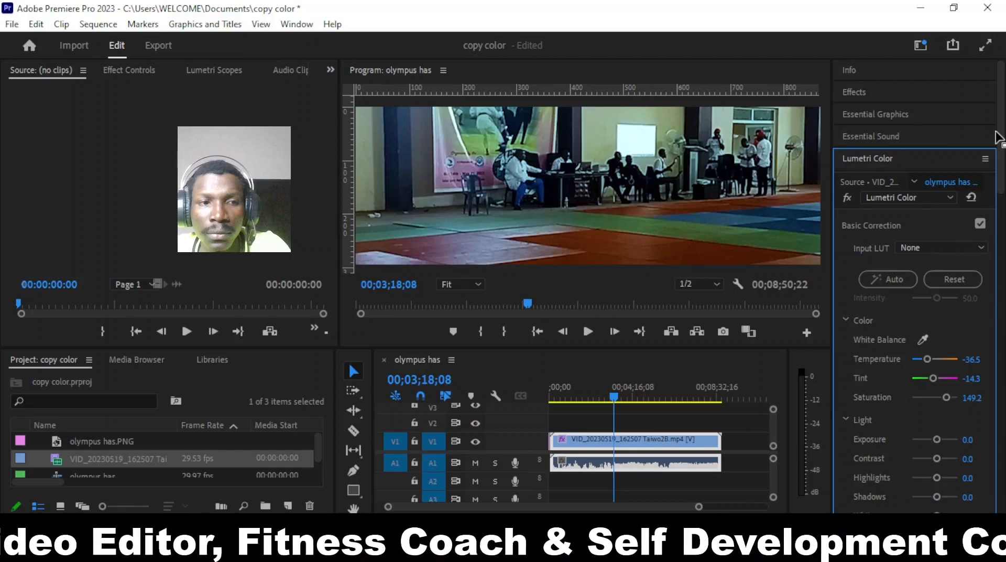
pyautogui.moveTo(1005, 167); pyautogui.dragTo(1005, 166)
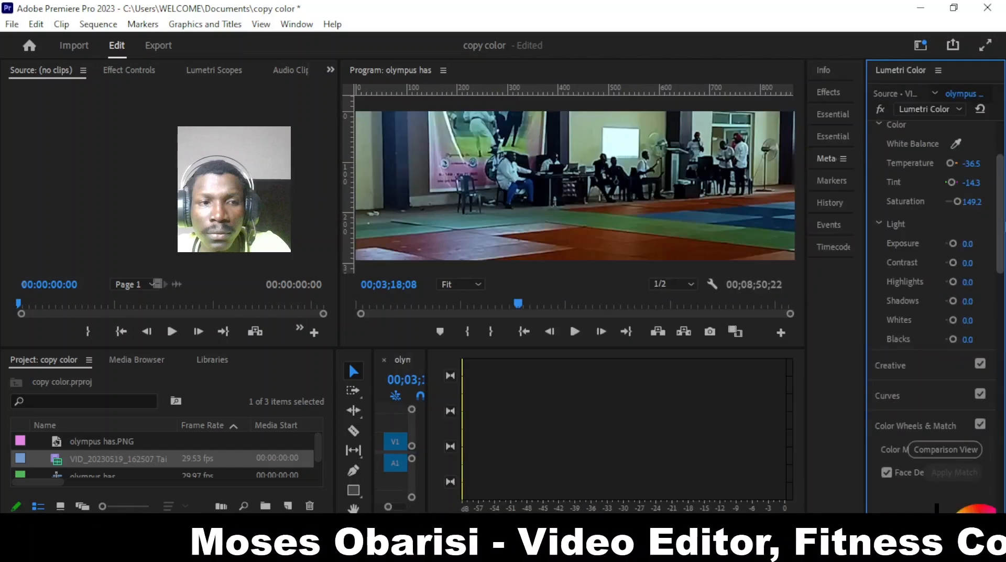
pyautogui.scroll(-3, 998, 259)
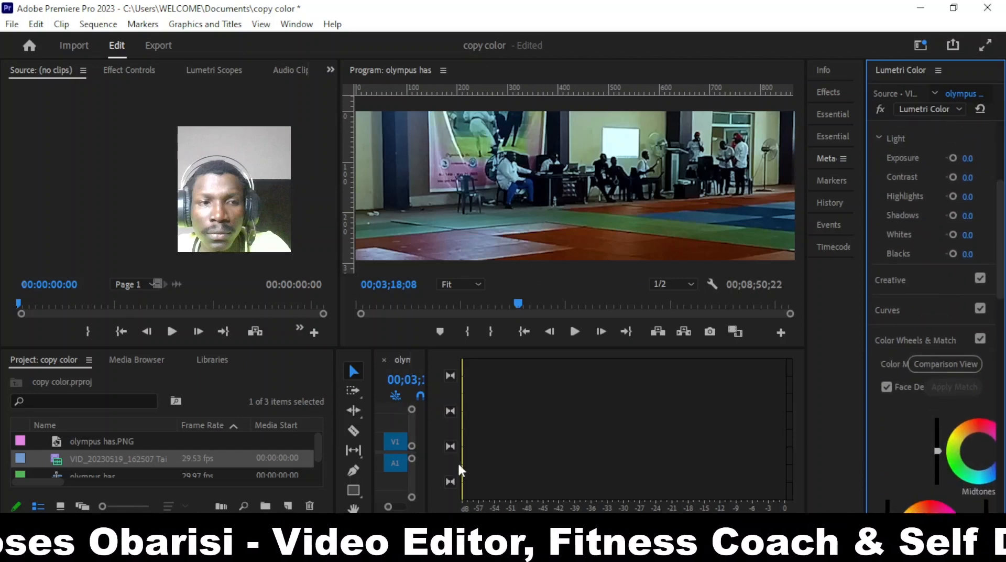
pyautogui.moveTo(425, 444); pyautogui.dragTo(770, 422)
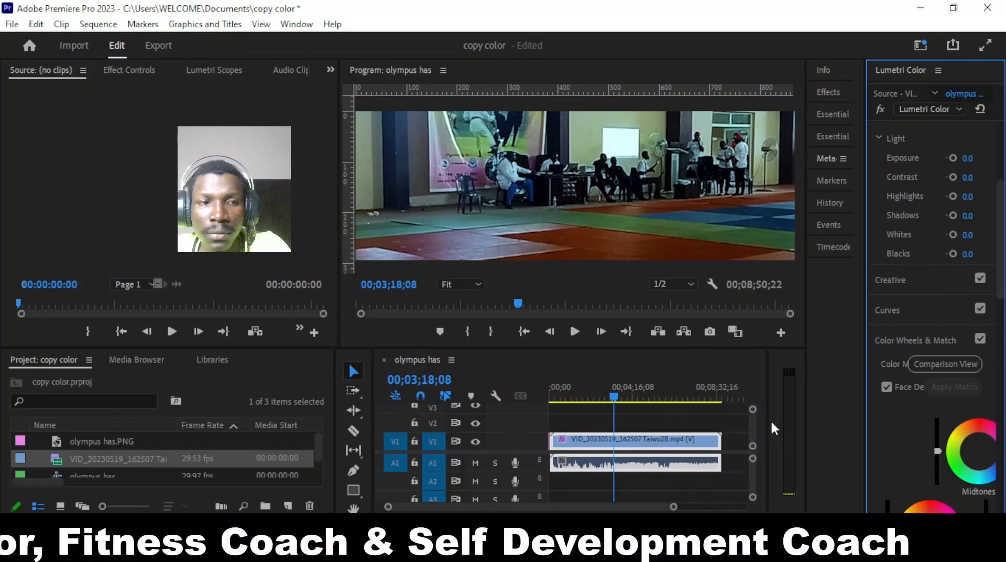
pyautogui.click(956, 368)
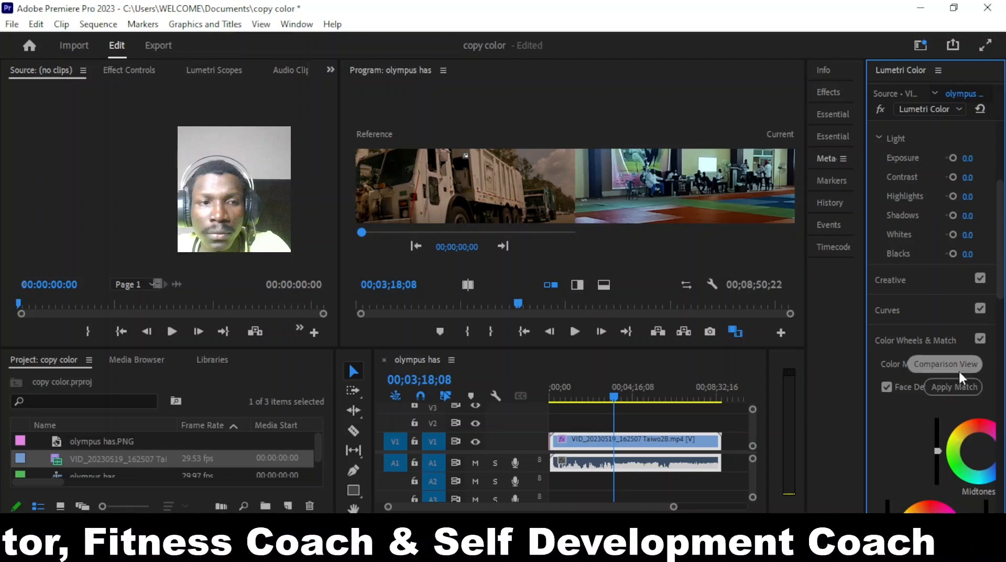
pyautogui.click(953, 392)
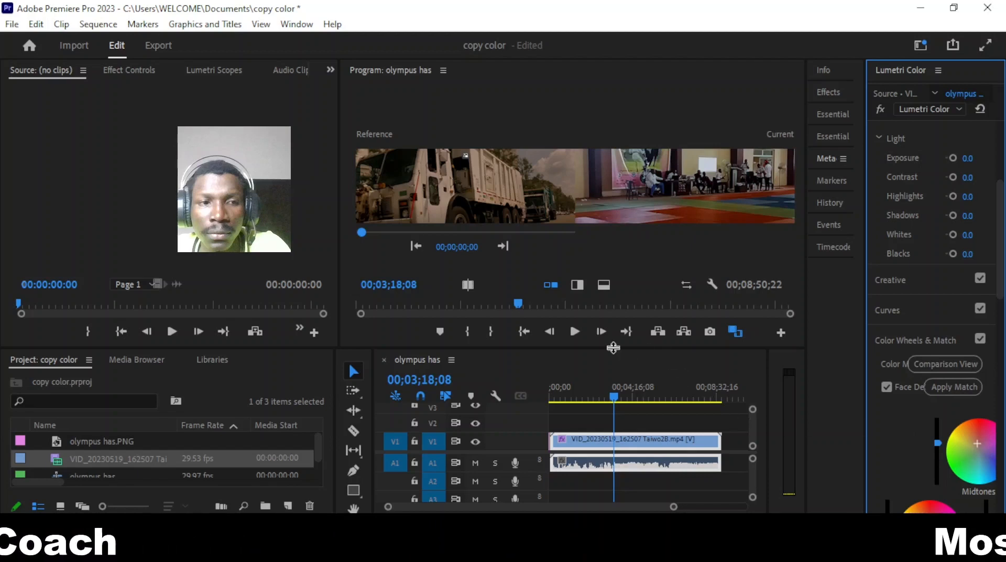
# Step: Enlarge the program monitor to compare the truck reference with the color-matched video frame
pyautogui.moveTo(613, 347); pyautogui.dragTo(621, 468)
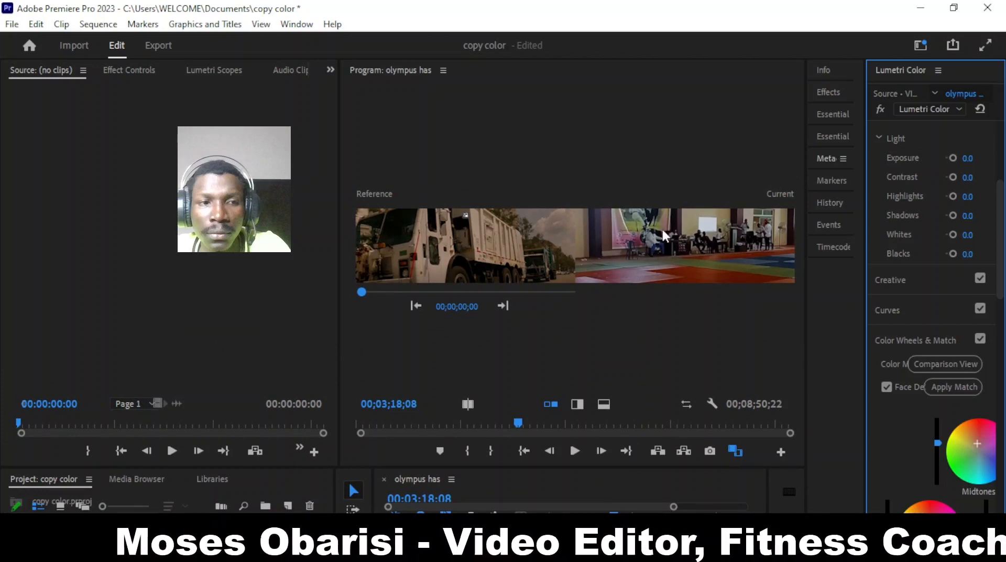
pyautogui.click(548, 260)
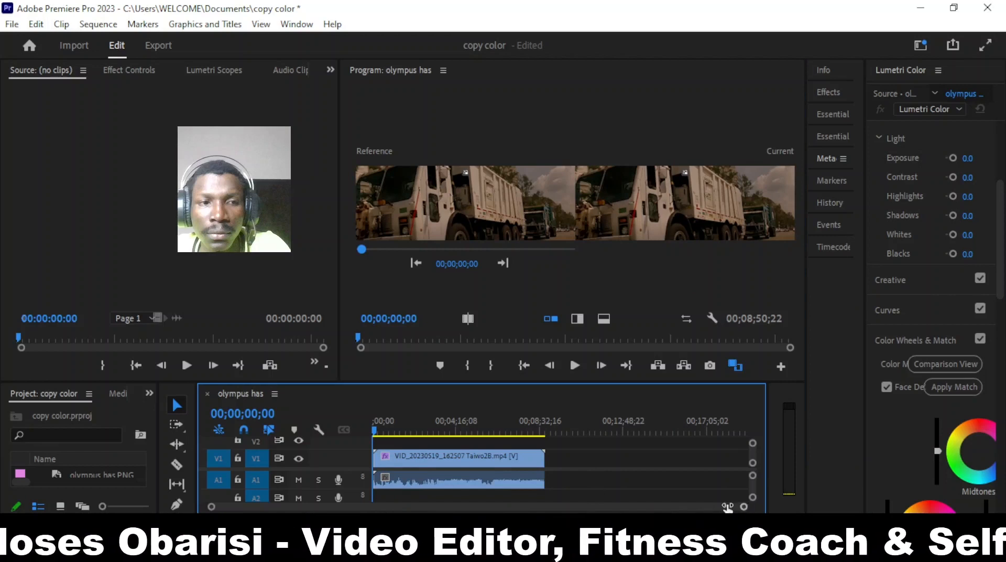
# Step: Delete the truck reference image from the start of the timeline and close the gap before the video clip
pyautogui.moveTo(743, 506); pyautogui.dragTo(483, 507)
pyautogui.moveTo(613, 515); pyautogui.dragTo(541, 516)
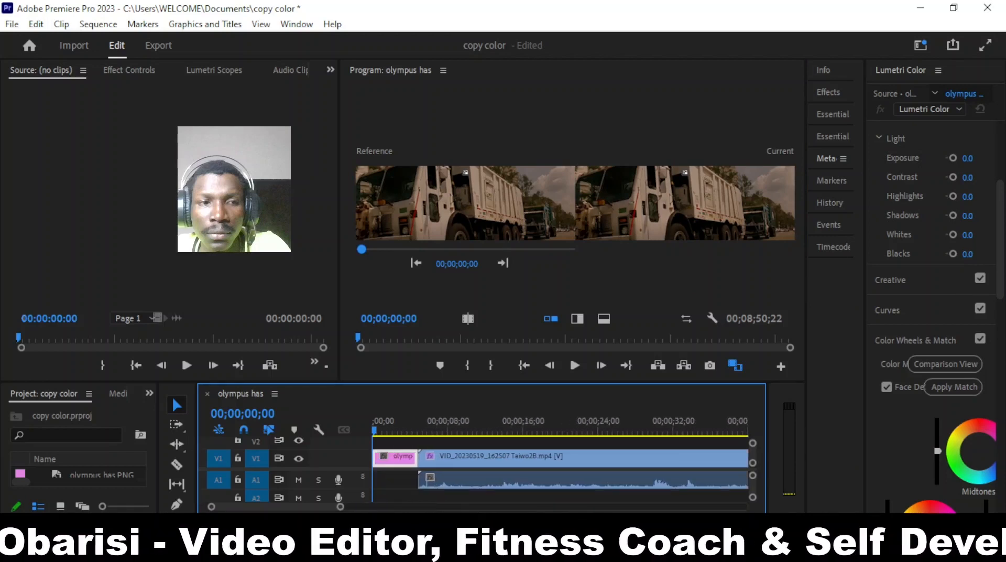
pyautogui.press('Delete')
pyautogui.click(404, 461)
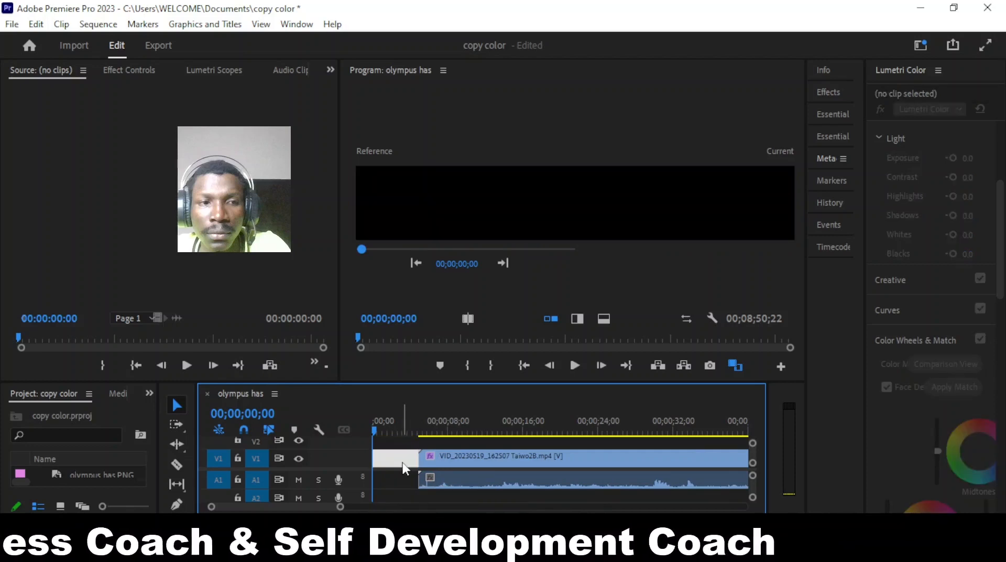
pyautogui.press('Delete')
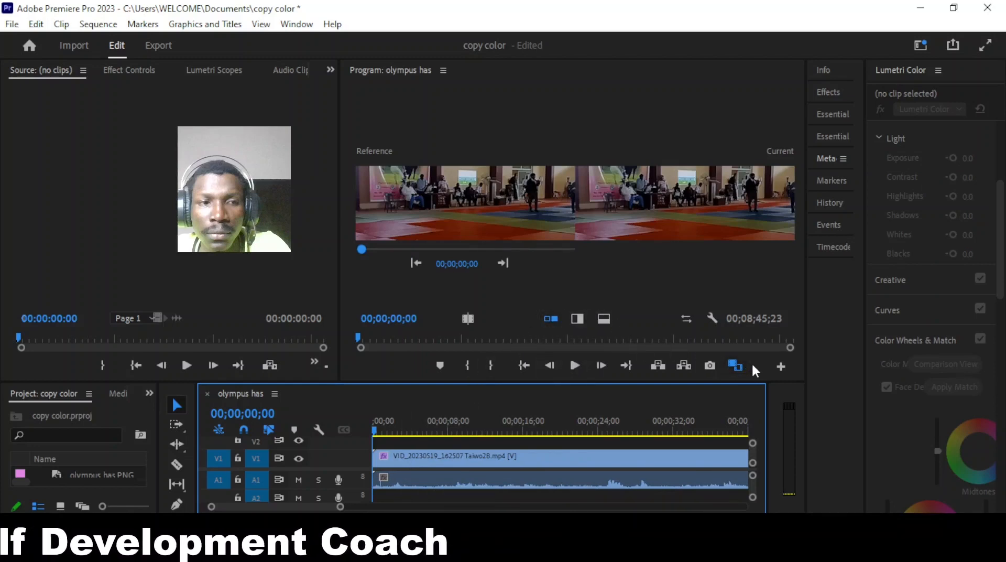
# Step: Turn off the comparison view and scrub the color-matched video clip to 00;00;25;00
pyautogui.click(739, 366)
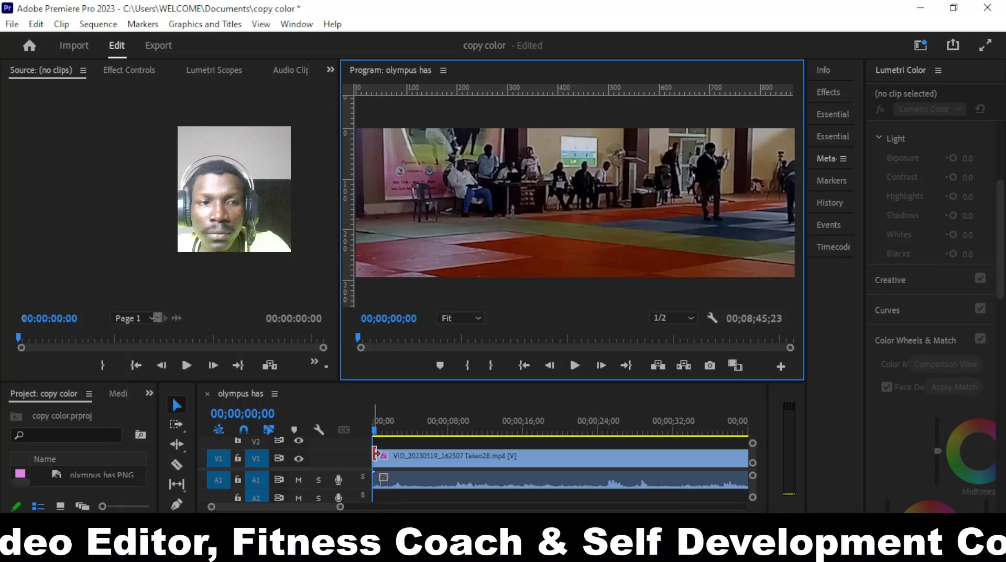
pyautogui.moveTo(376, 436); pyautogui.dragTo(611, 476)
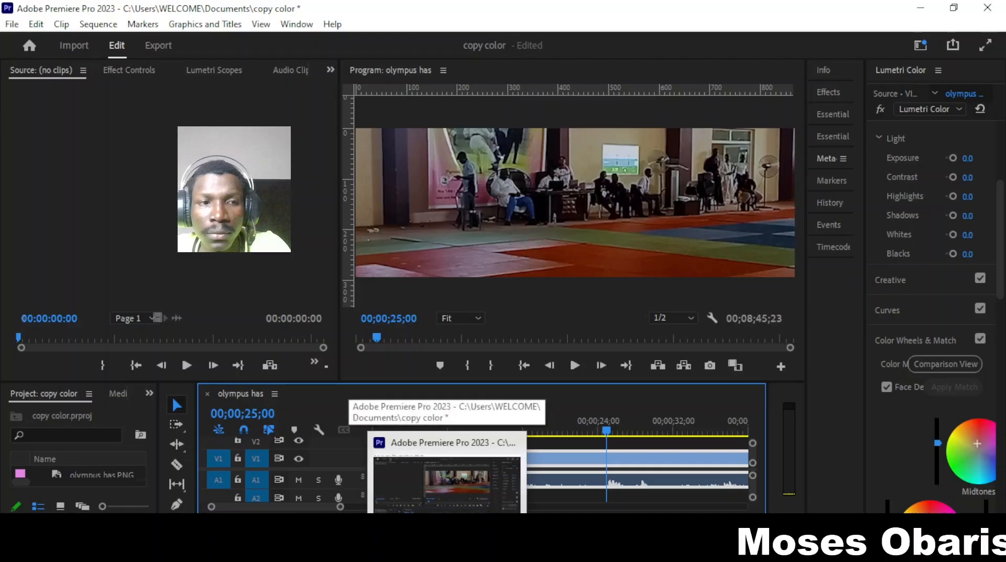
pyautogui.click(450, 550)
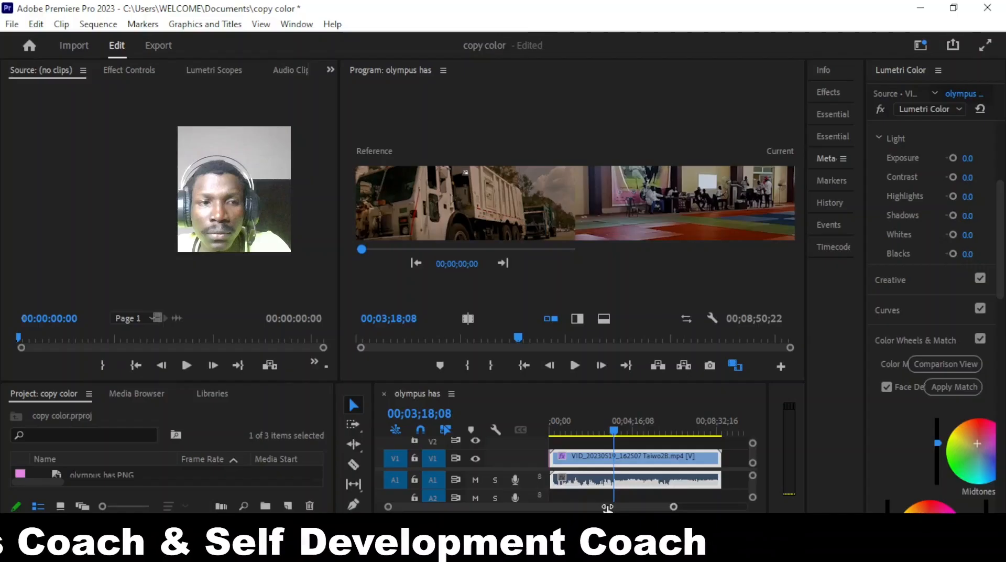
# Step: Return the playhead to the start of the sequence and widen the timeline by narrowing the project and tools areas beside it
pyautogui.moveTo(593, 507); pyautogui.dragTo(699, 506)
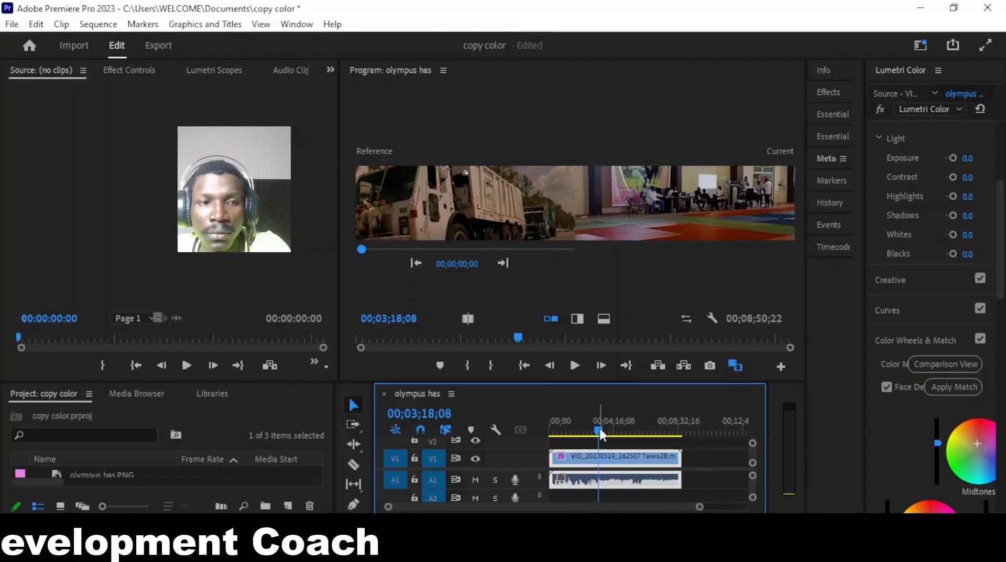
pyautogui.press('Home')
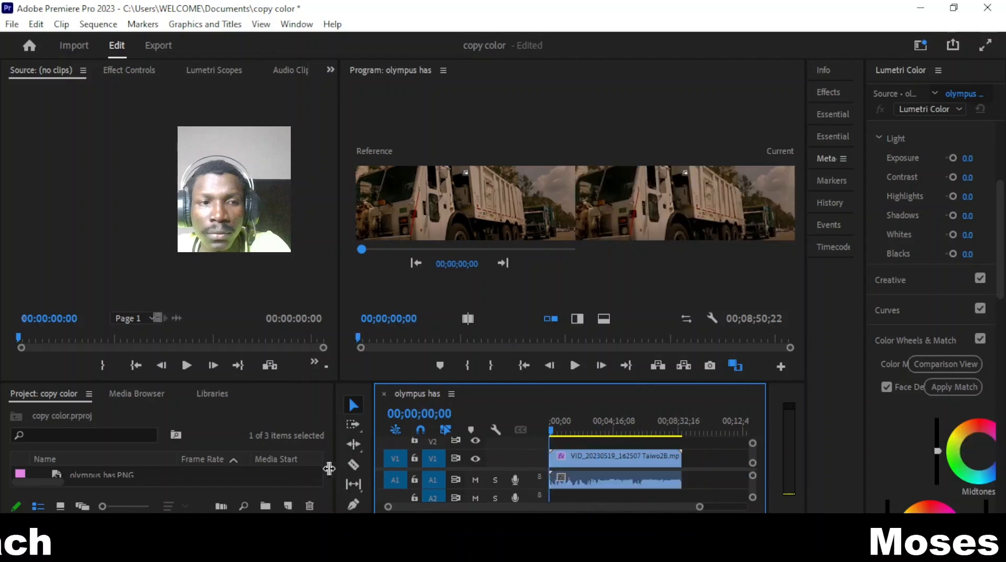
pyautogui.moveTo(330, 470); pyautogui.dragTo(202, 475)
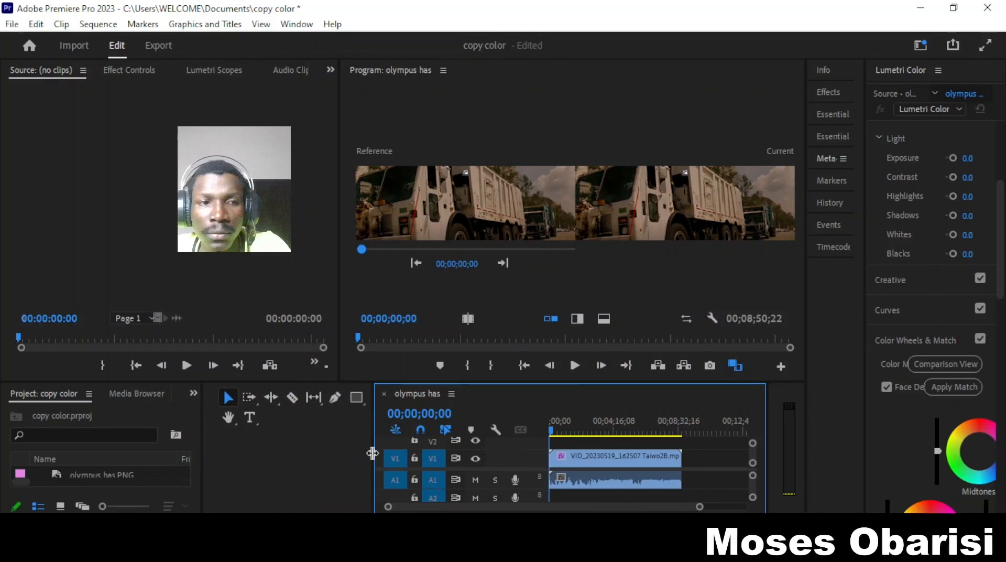
pyautogui.moveTo(374, 456); pyautogui.dragTo(198, 460)
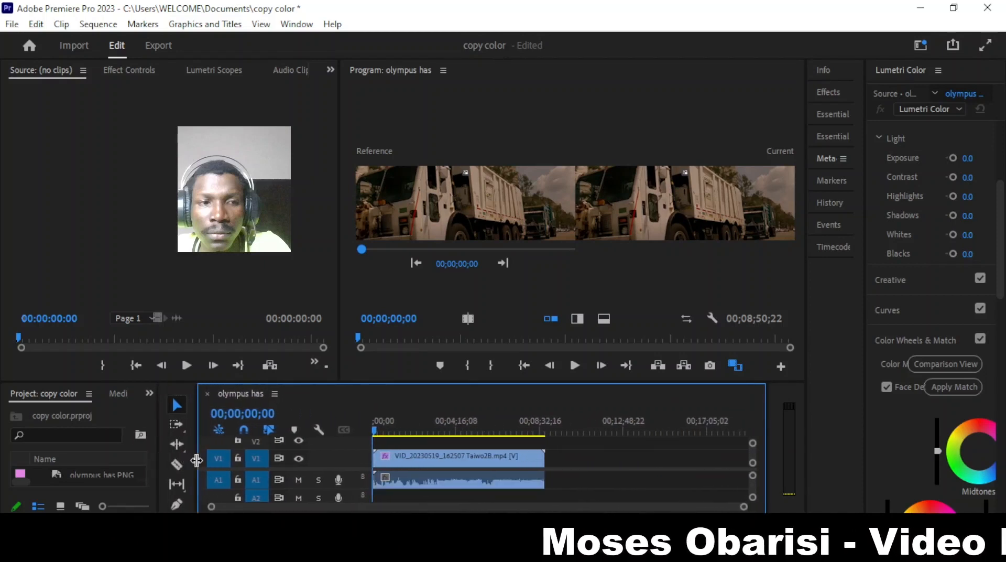
pyautogui.click(382, 429)
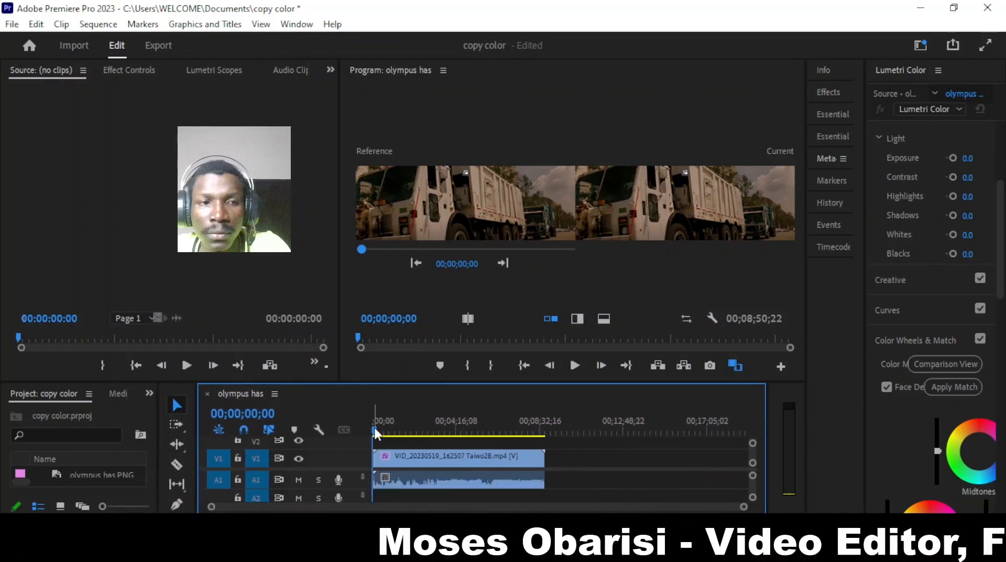
pyautogui.moveTo(392, 433)
pyautogui.mouseDown()
pyautogui.moveTo(423, 431)
pyautogui.moveTo(381, 430)
pyautogui.mouseUp()
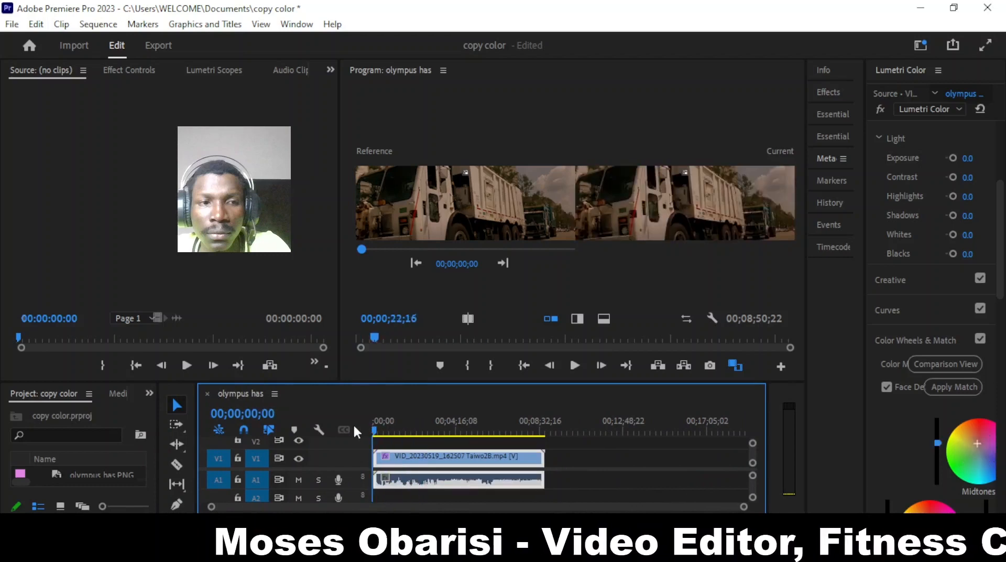